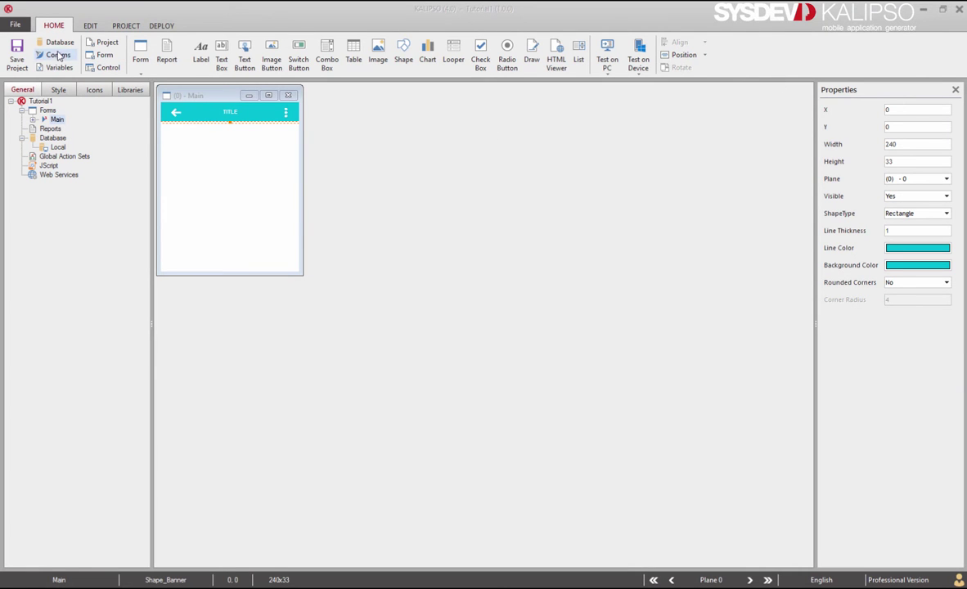
Start a new TCP/IP communication profile named TCP and go over its port and server fields.
left_click(52, 54)
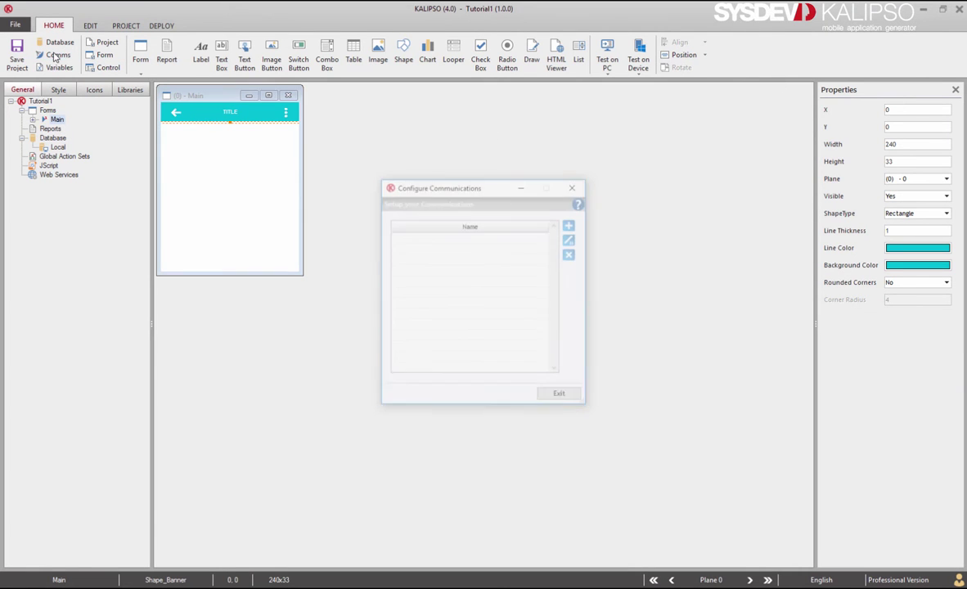
left_click(571, 224)
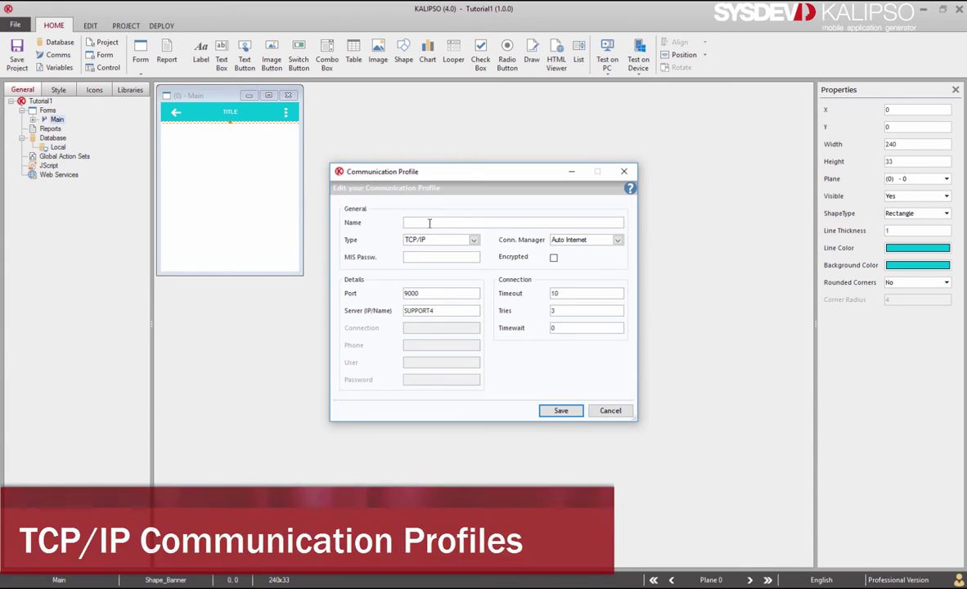
type("TCP")
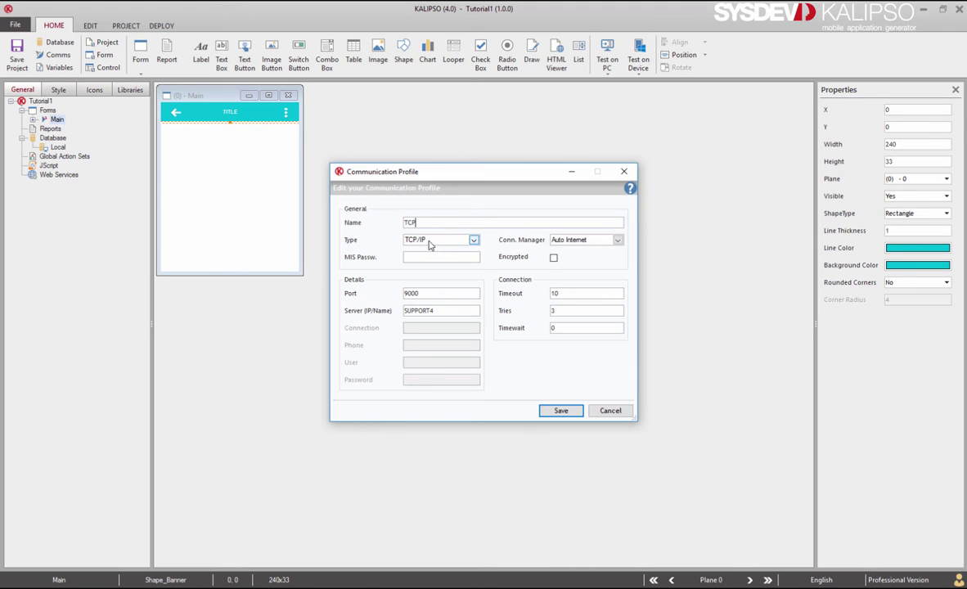
left_click(433, 293)
left_click(438, 310)
left_click(443, 293)
double_click(457, 311)
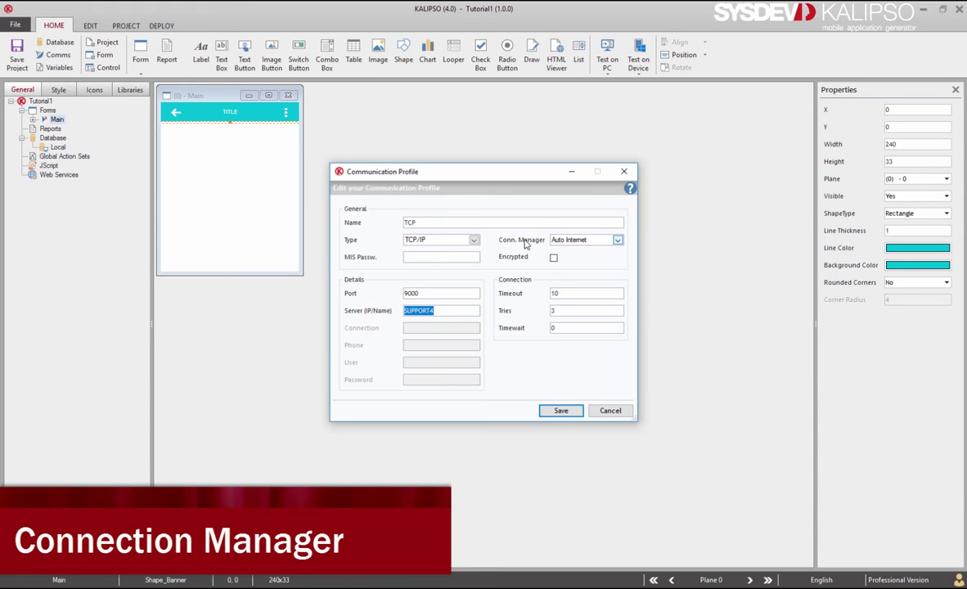
Try the connection manager options No and Auto Mobile Broadband for the TCP profile.
left_click(617, 240)
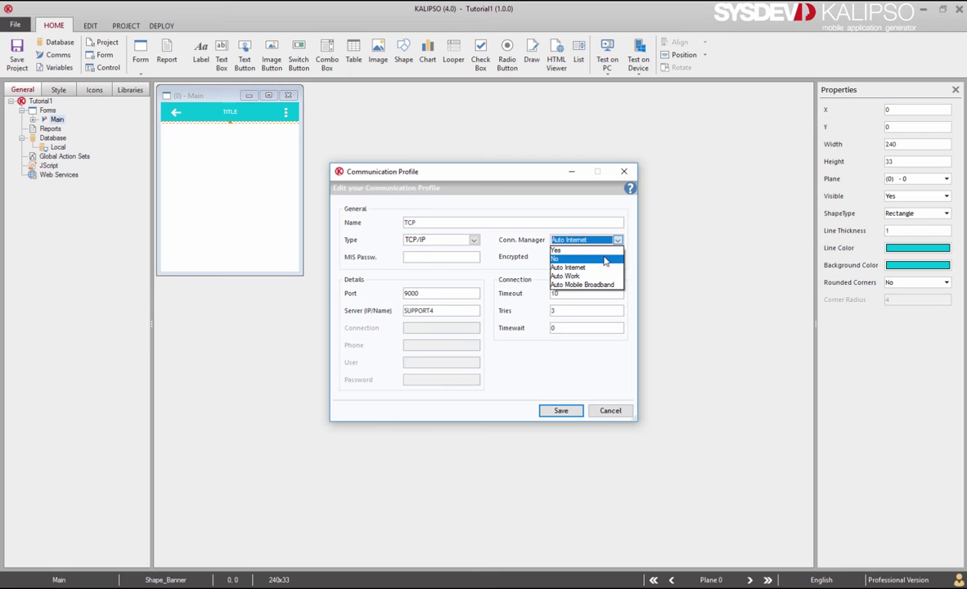
left_click(604, 259)
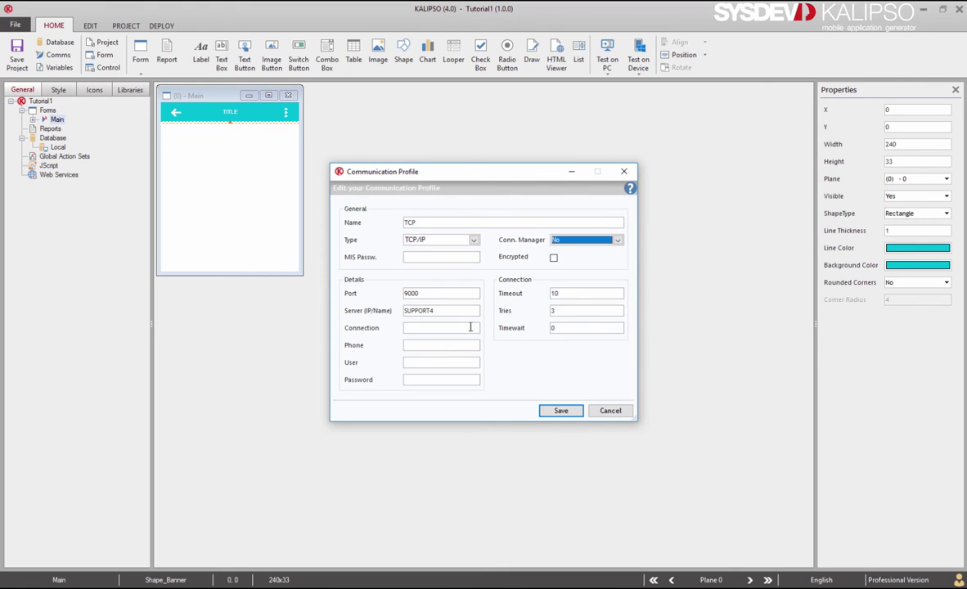
left_click(470, 327)
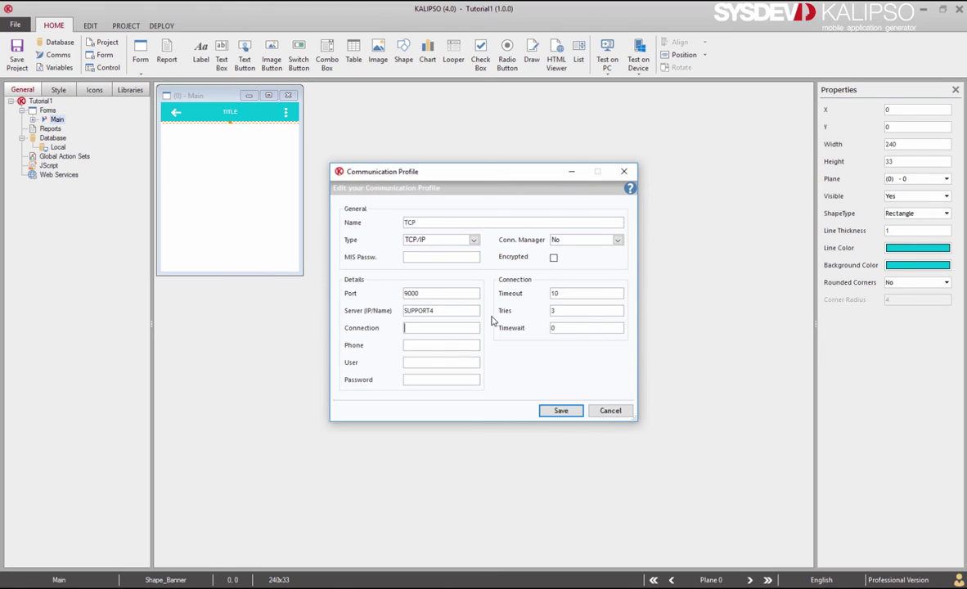
left_click(594, 246)
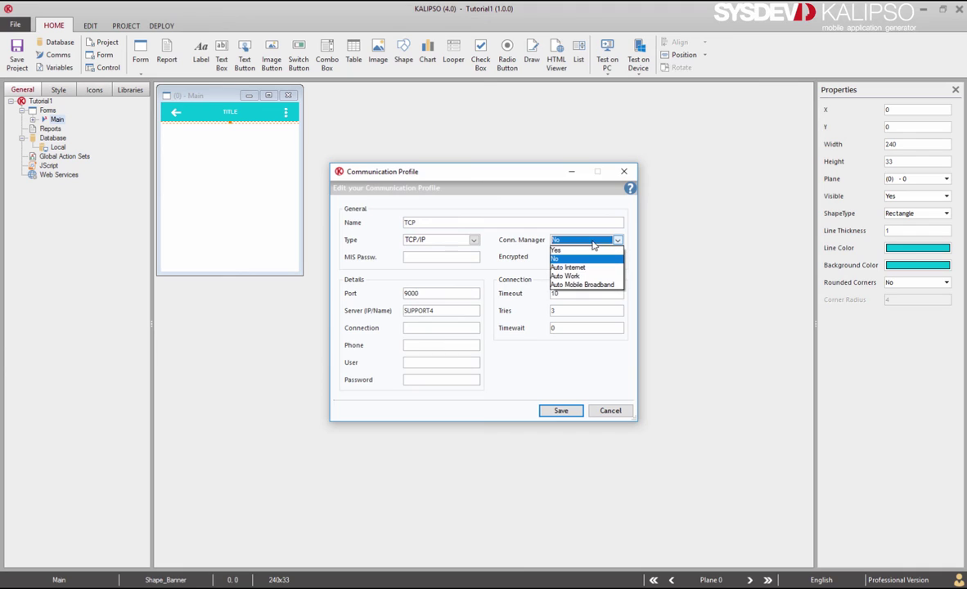
left_click(581, 284)
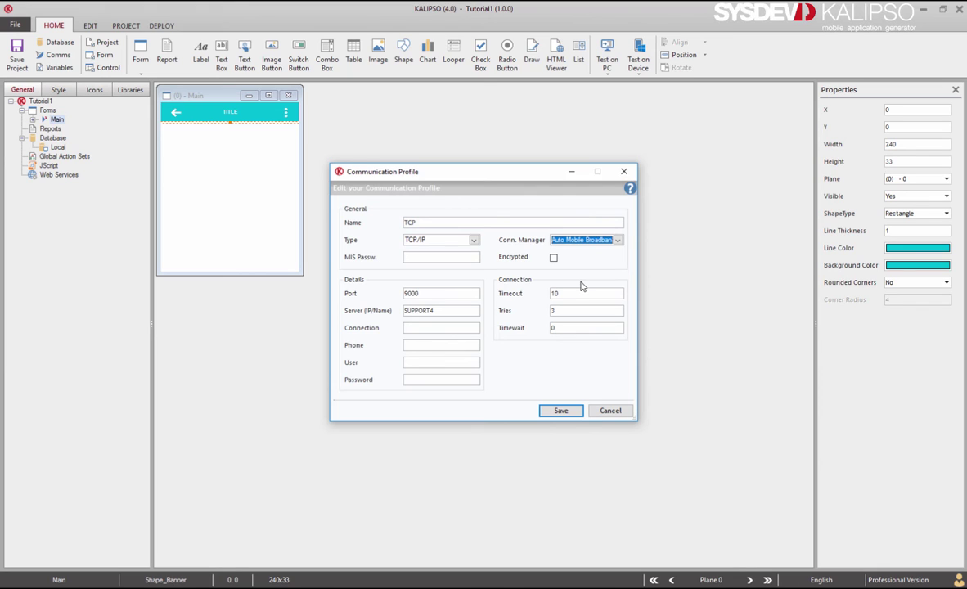
Set the connection manager to Auto Internet and save the TCP profile.
left_click(572, 240)
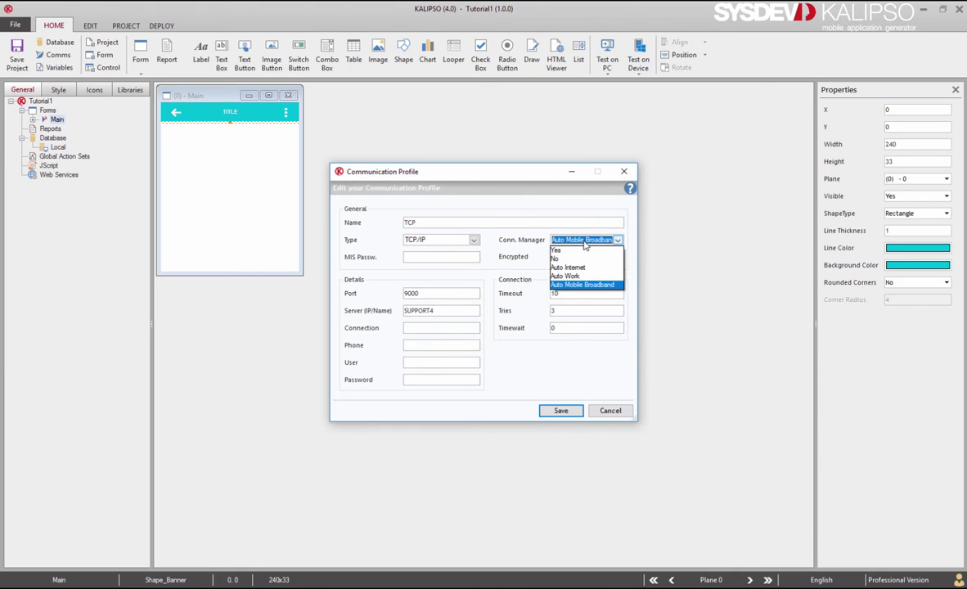
left_click(582, 267)
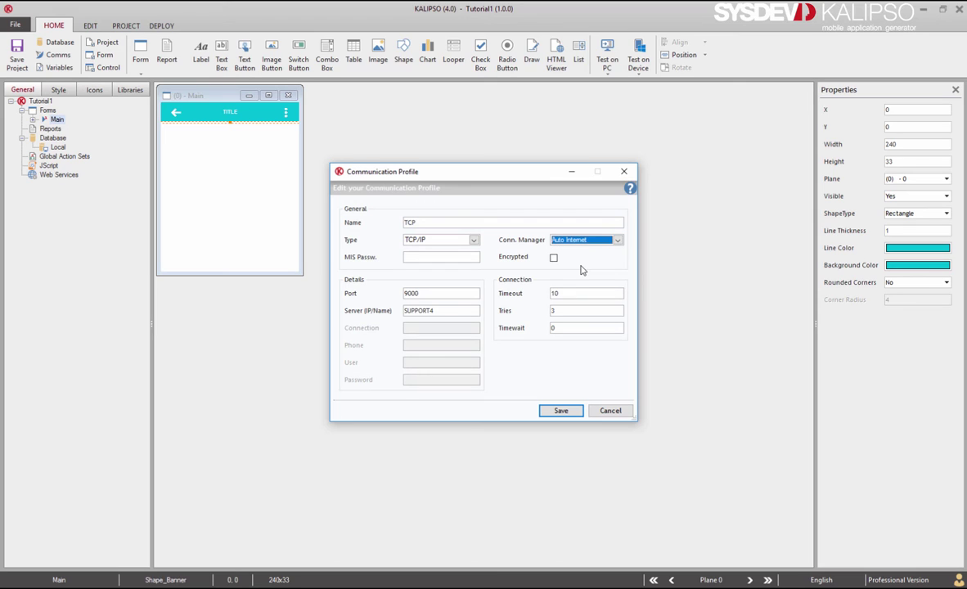
left_click(560, 409)
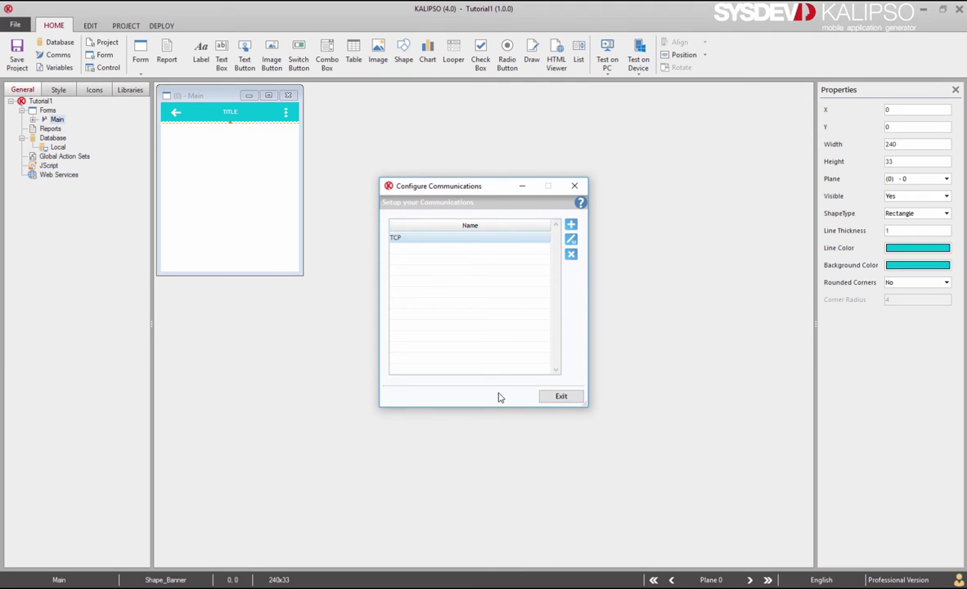
Start another communication profile named Bluetooth Socket and set its type to Bluetooth Socket.
left_click(570, 225)
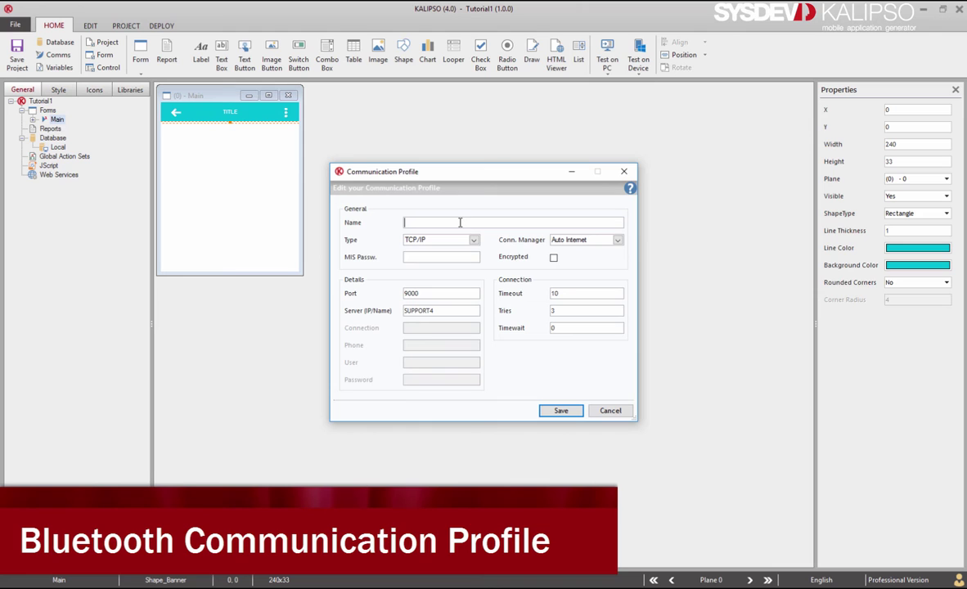
type("Bluetoo")
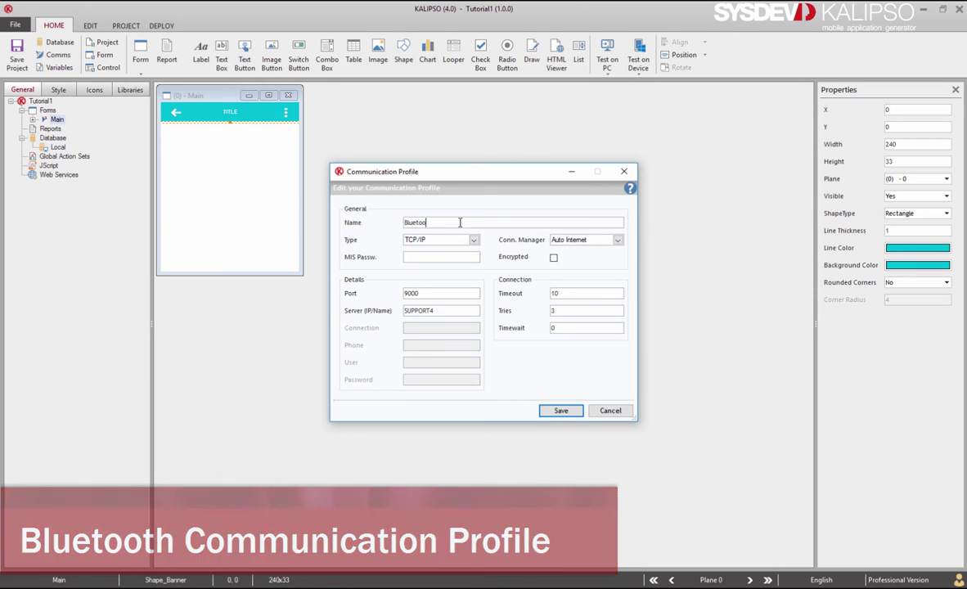
type("th Socket")
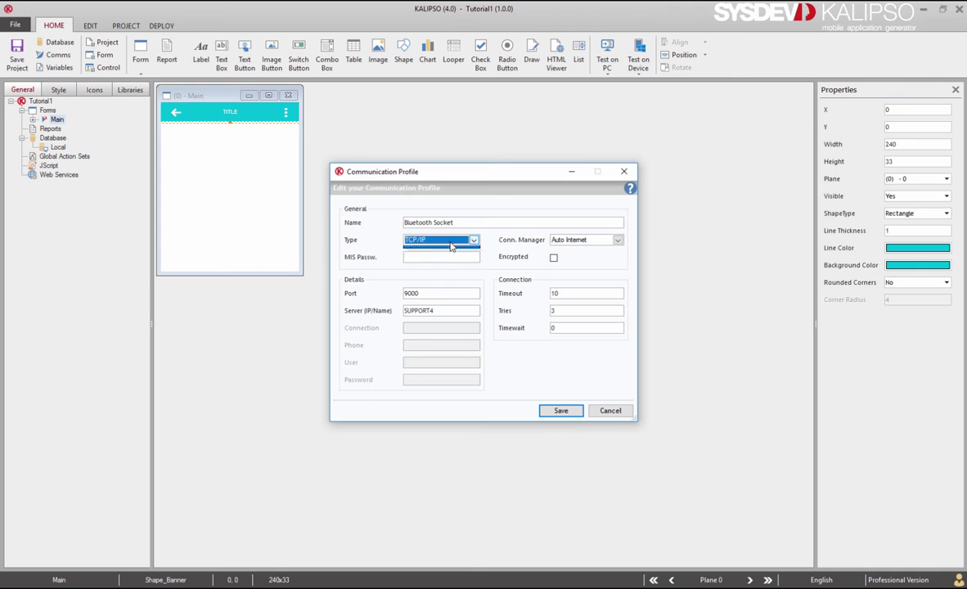
left_click(441, 240)
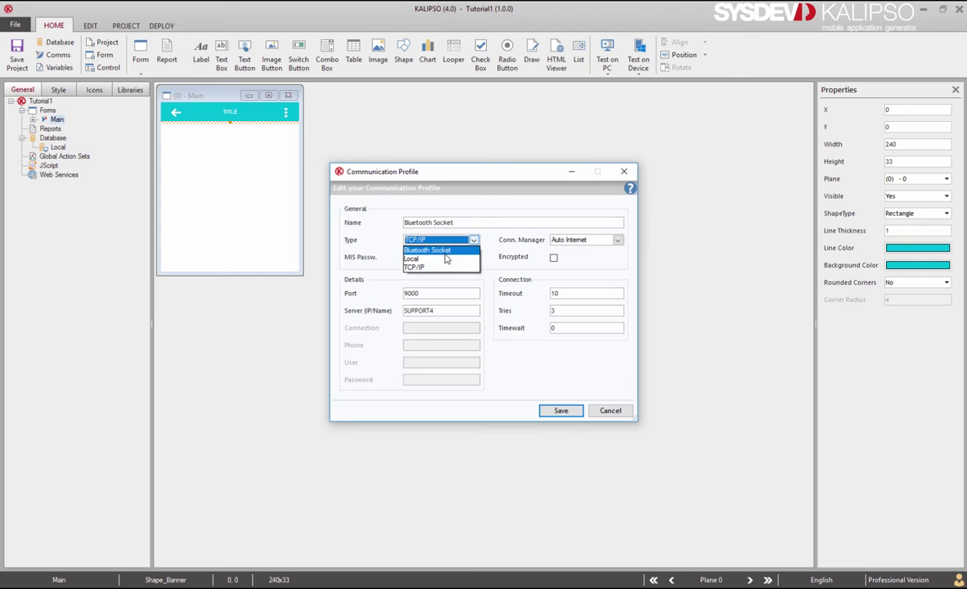
left_click(445, 252)
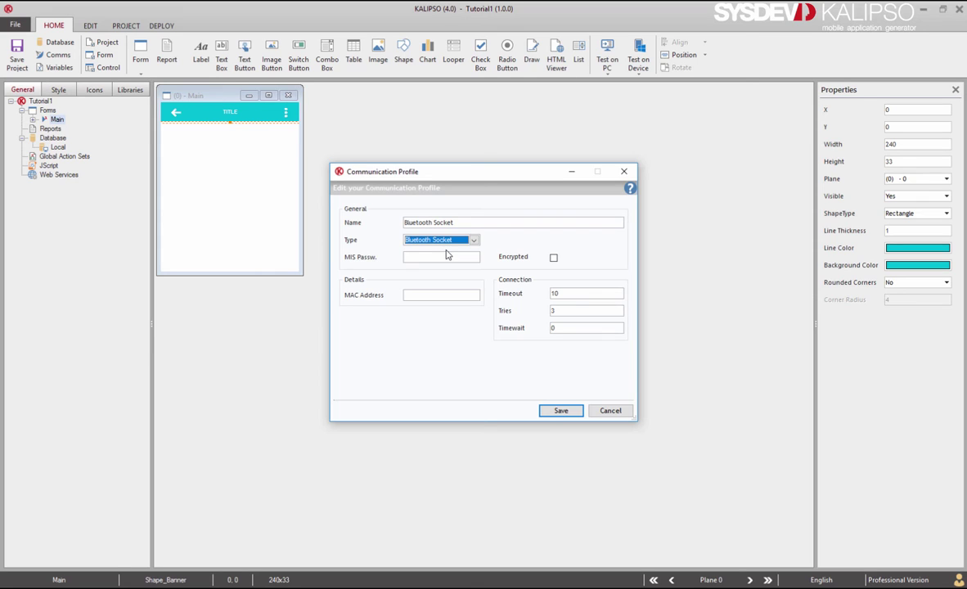
Look up the Bluetooth adapter's address, enter 5C:F3:70:7D:01:44 as the profile's MAC address, and save the profile.
left_click(434, 295)
key("alt+Tab")
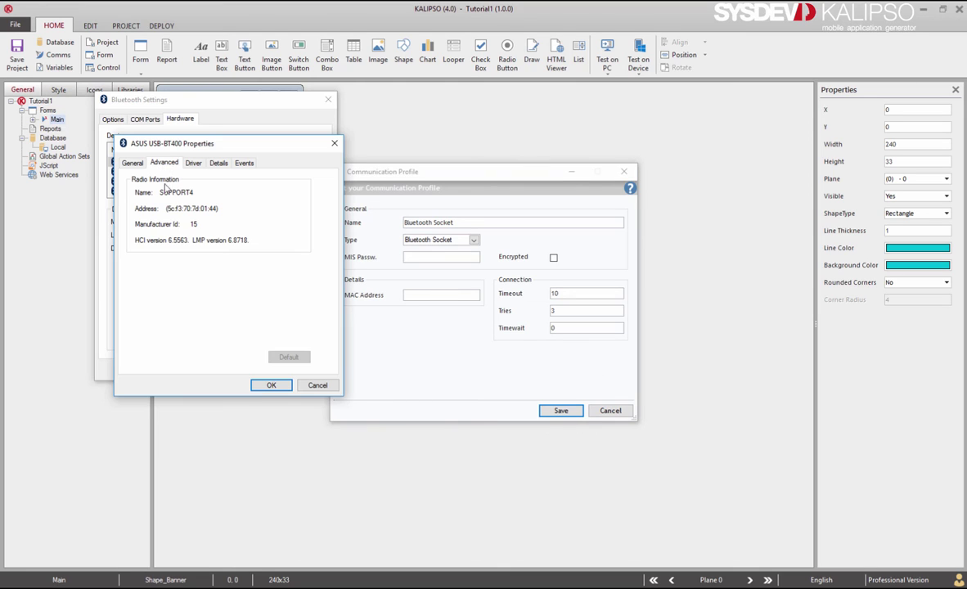
left_click(435, 295)
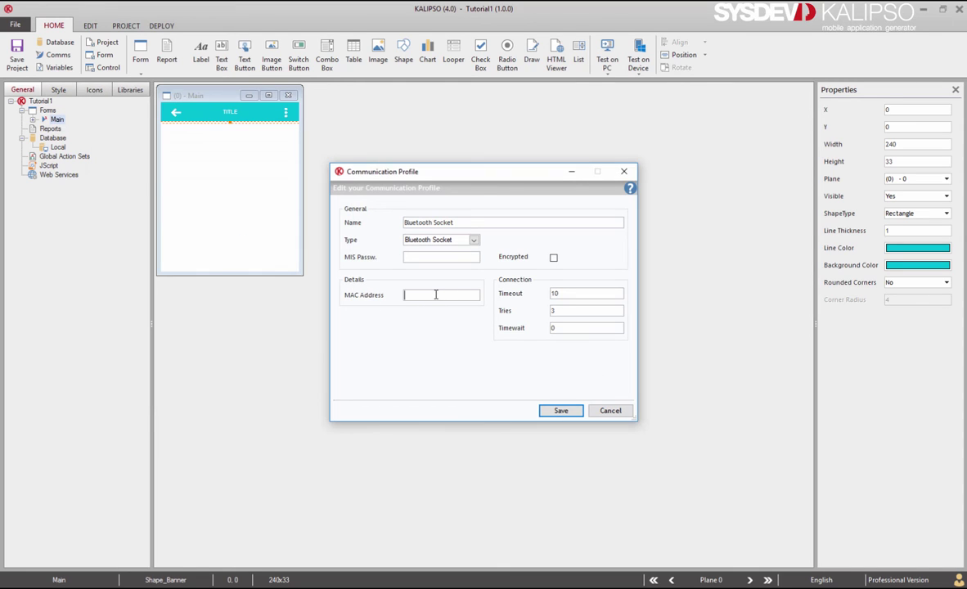
type("5C:F3:70:7B:01:44")
left_click(547, 409)
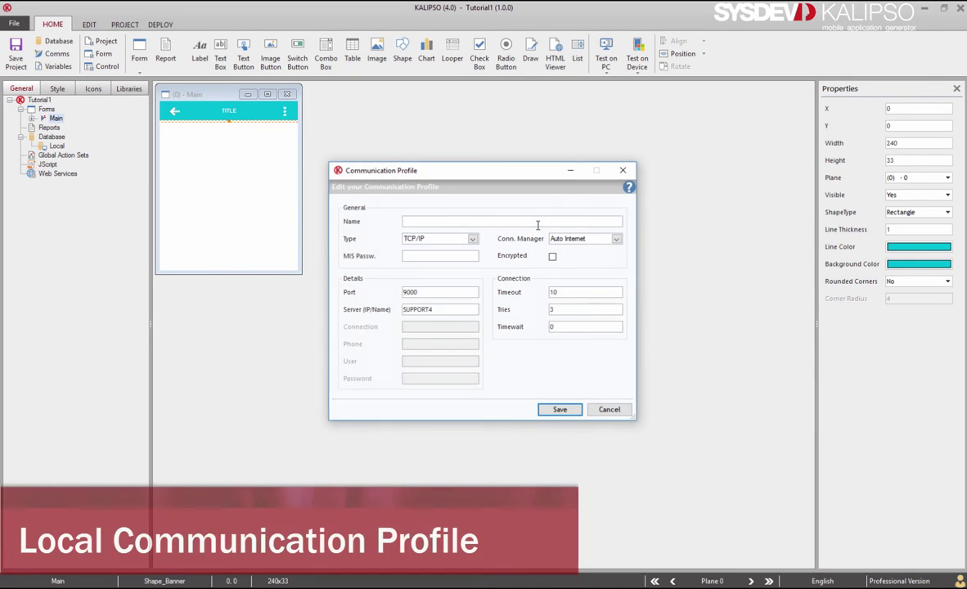
Create a communication profile named Local with type Local and port Com9, and save it.
left_click(438, 221)
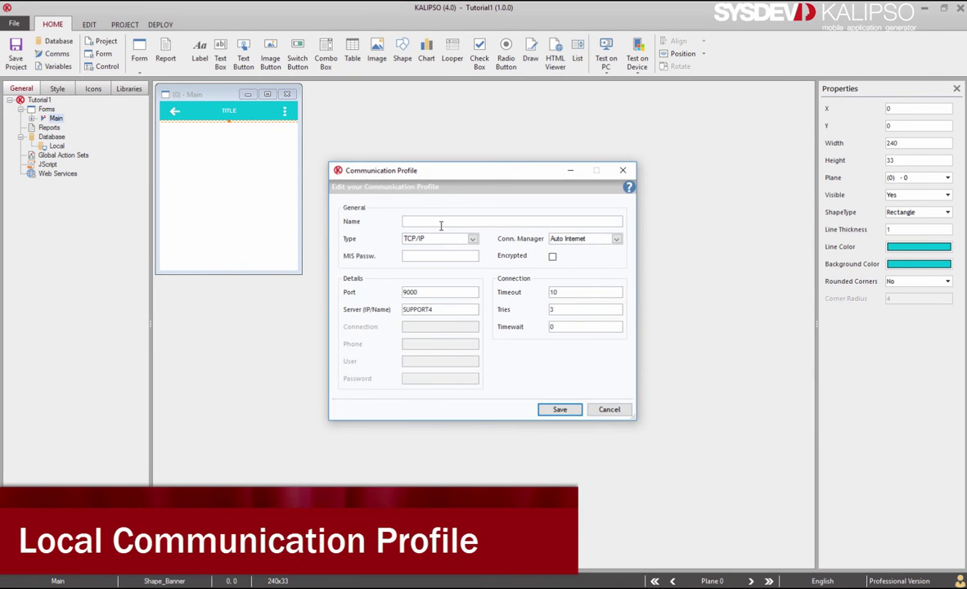
type("Local")
left_click(437, 238)
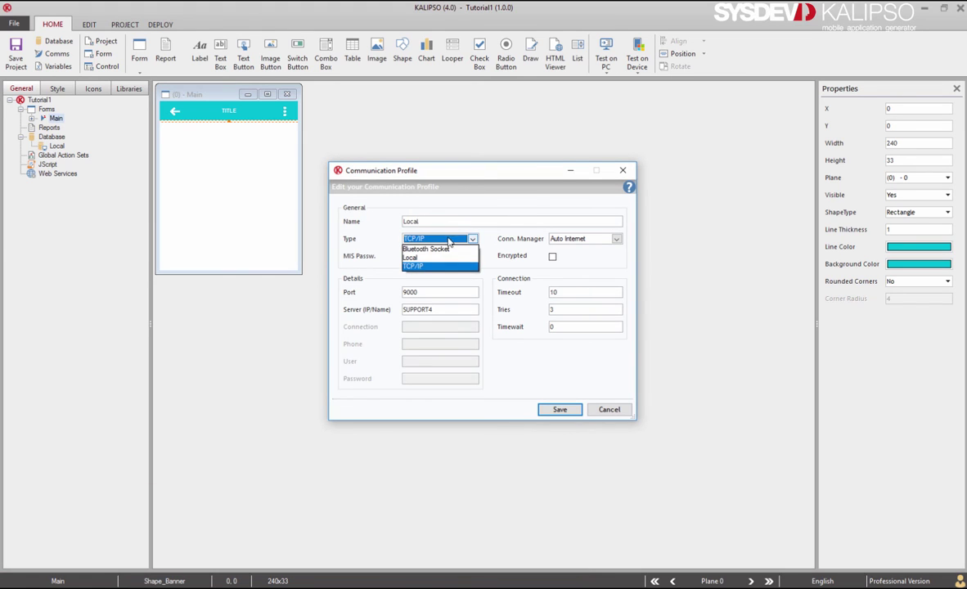
left_click(443, 256)
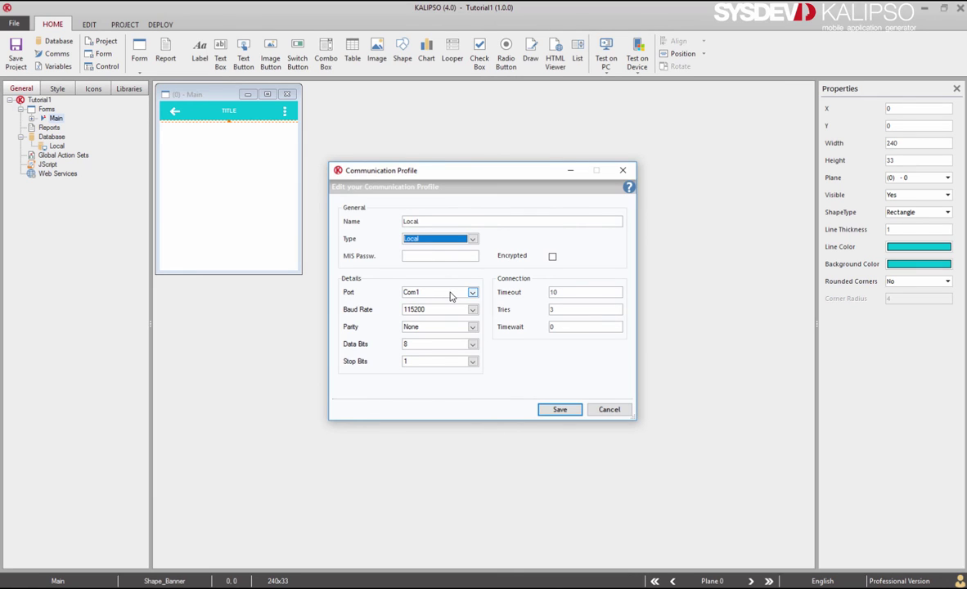
left_click(451, 294)
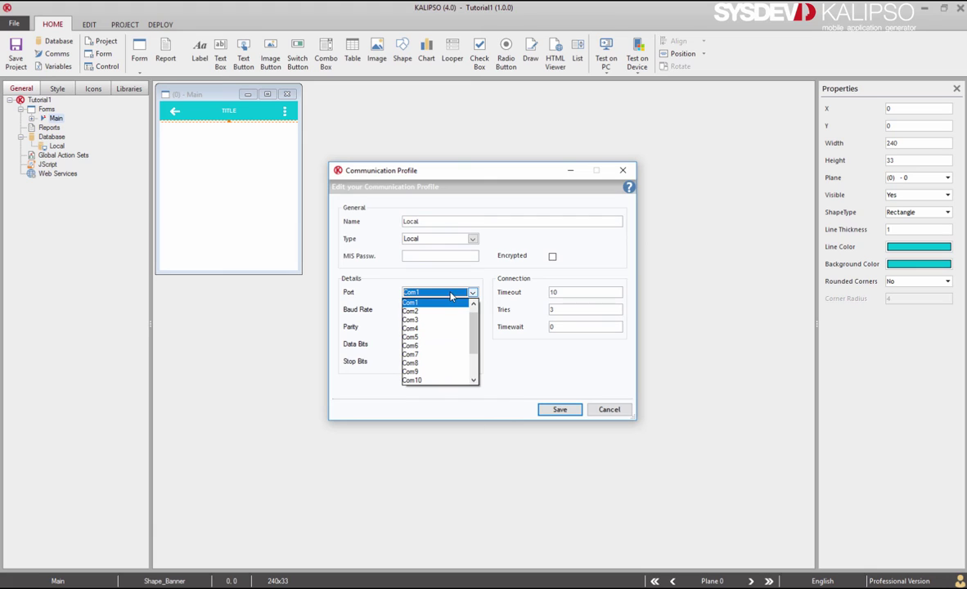
left_click(424, 371)
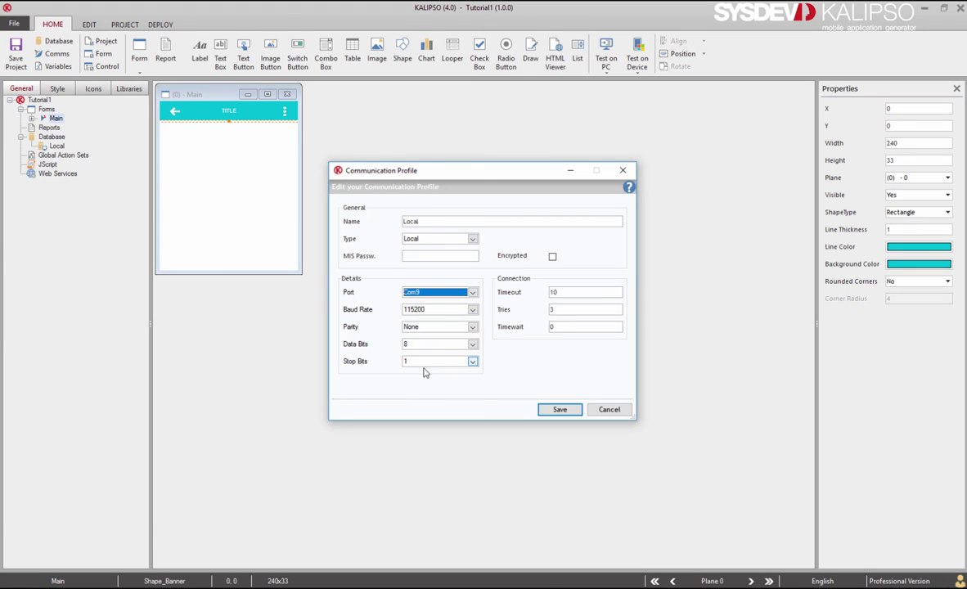
left_click(559, 410)
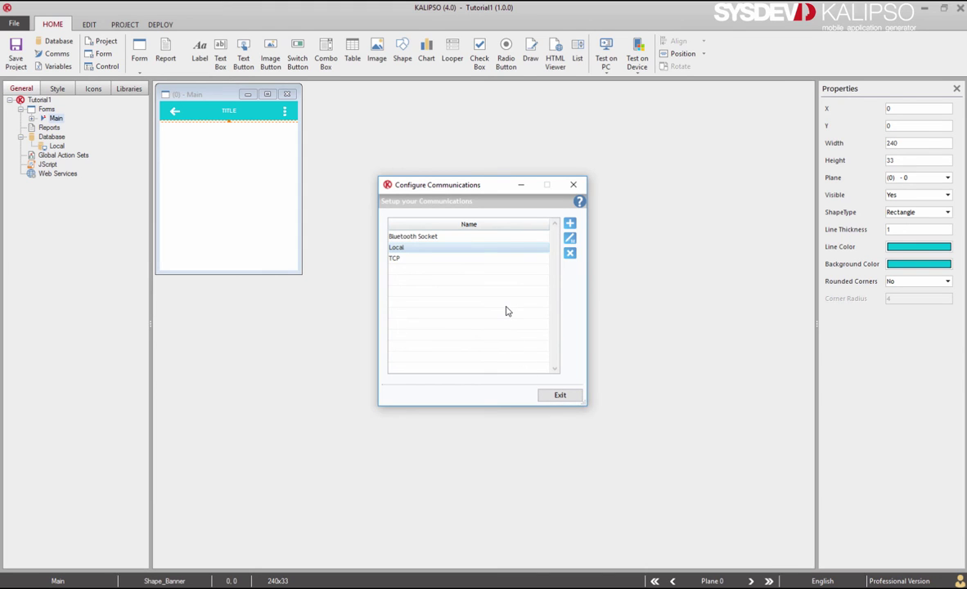
Try the encryption option and an MIS password in a new communication profile, and discard that profile.
left_click(553, 396)
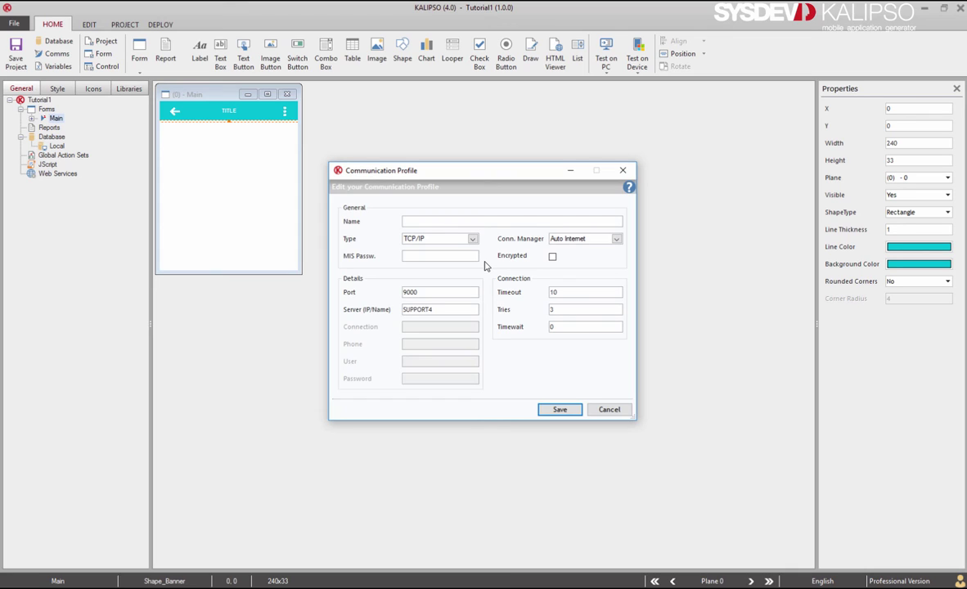
left_click(552, 258)
left_click(463, 256)
type("***")
key("BackSpace")
key("BackSpace")
key("BackSpace")
left_click(606, 410)
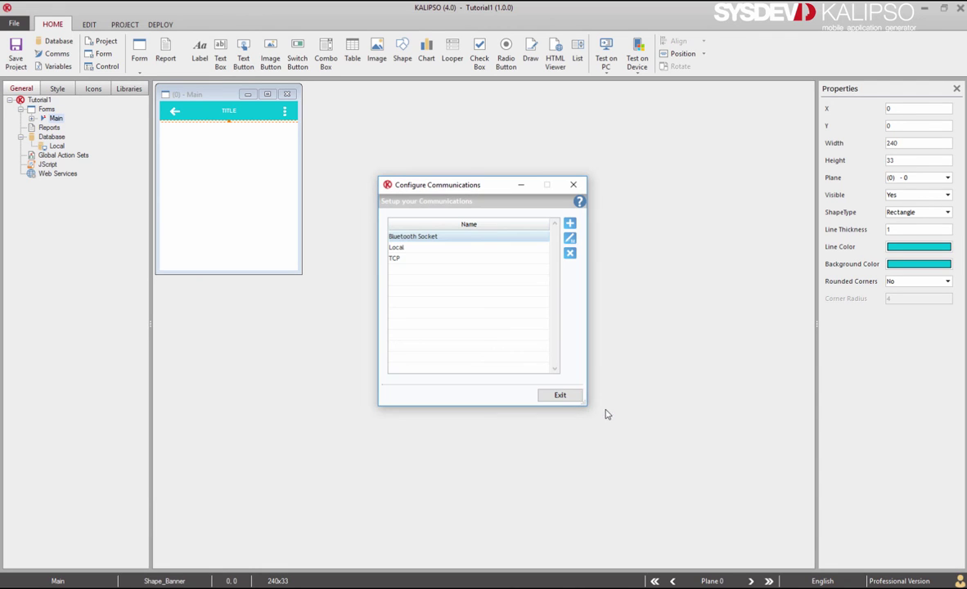
Review the settings of the Bluetooth Socket, Local and TCP profiles, and close the communications setup.
double_click(455, 239)
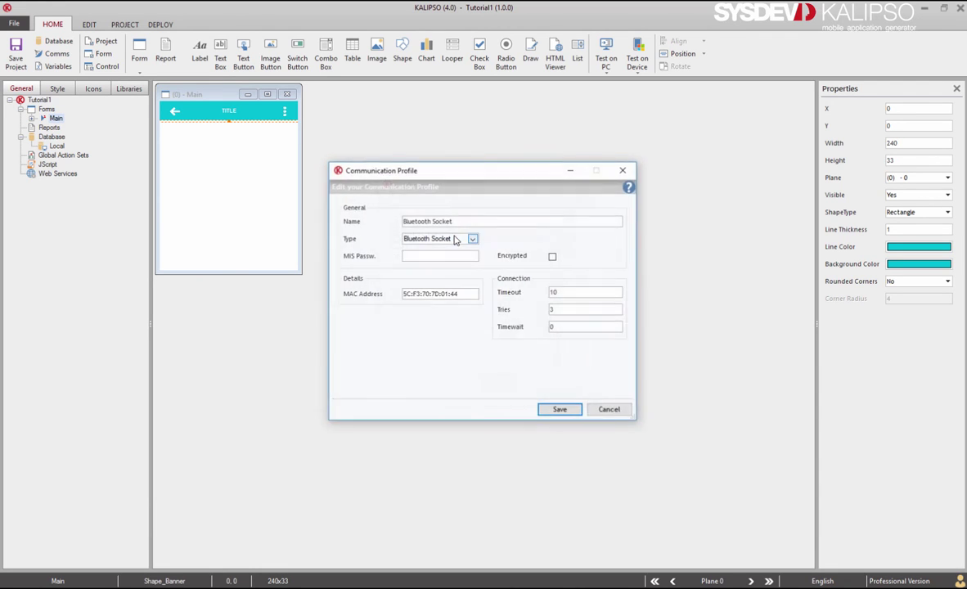
key("Escape")
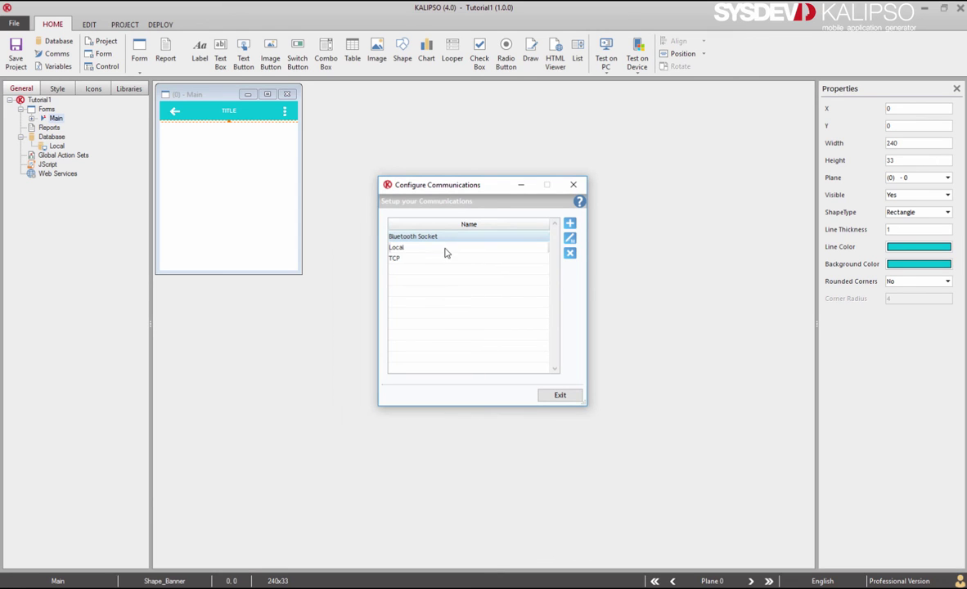
double_click(443, 248)
key("Escape")
double_click(429, 257)
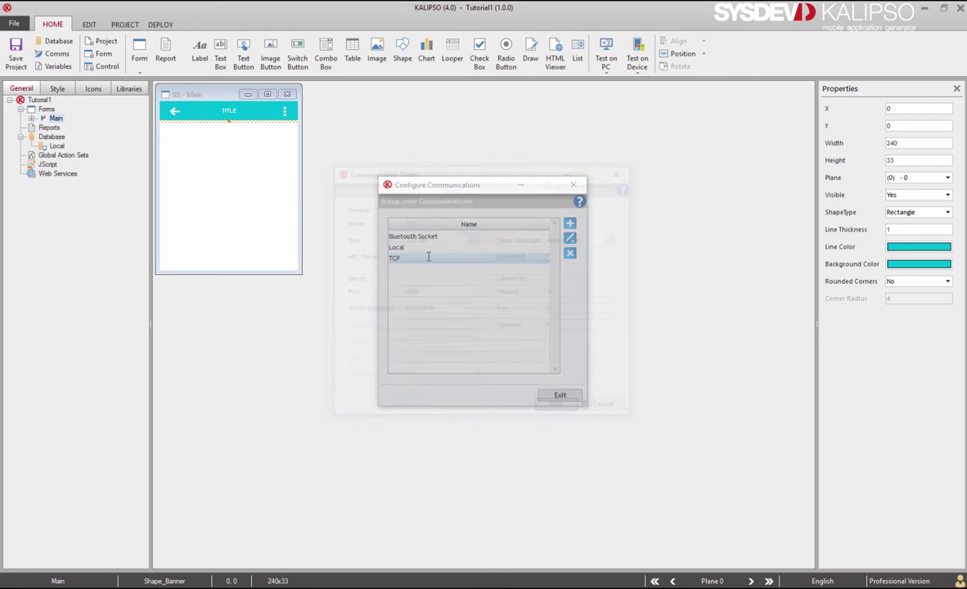
key("Escape")
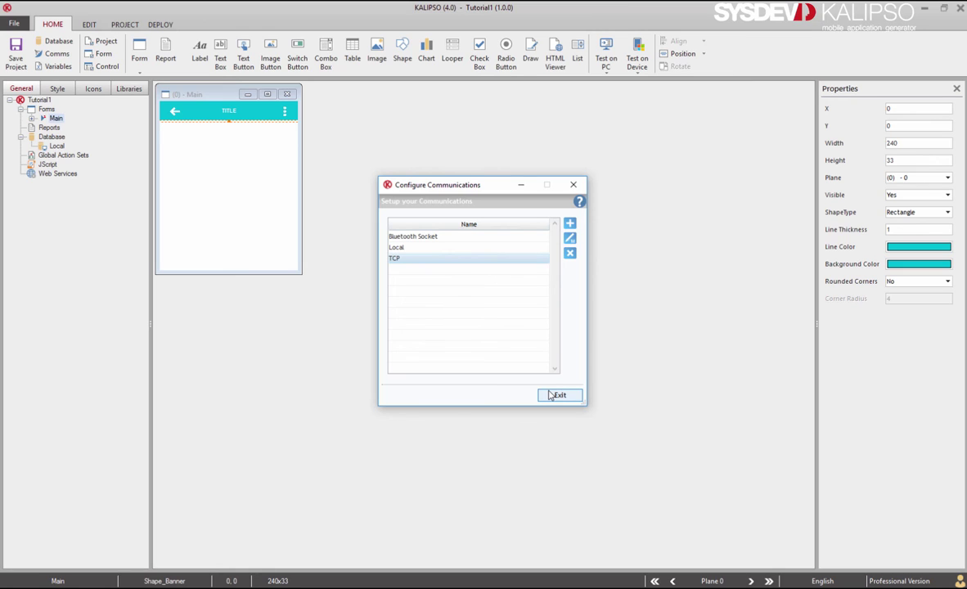
left_click(493, 238)
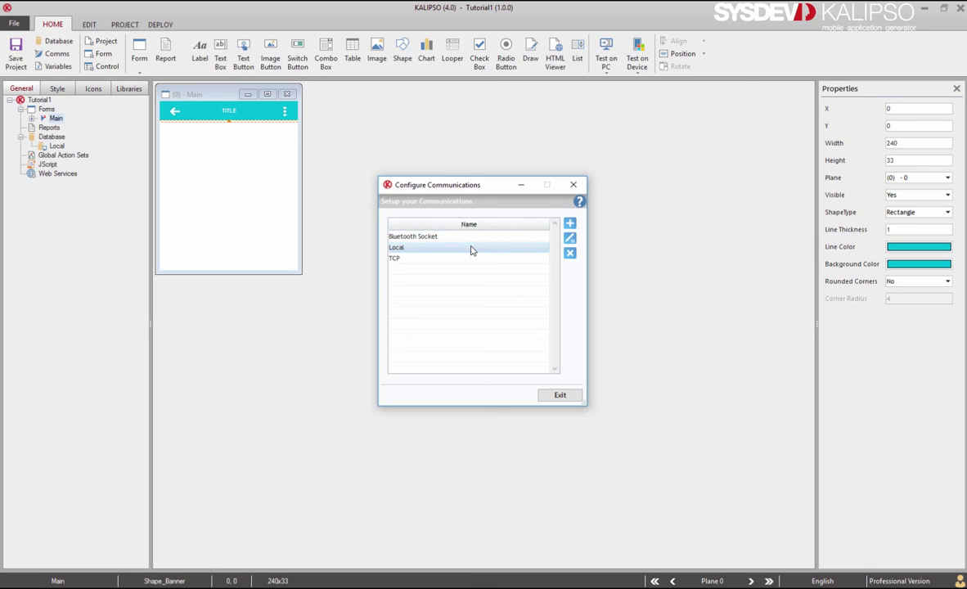
left_click(559, 395)
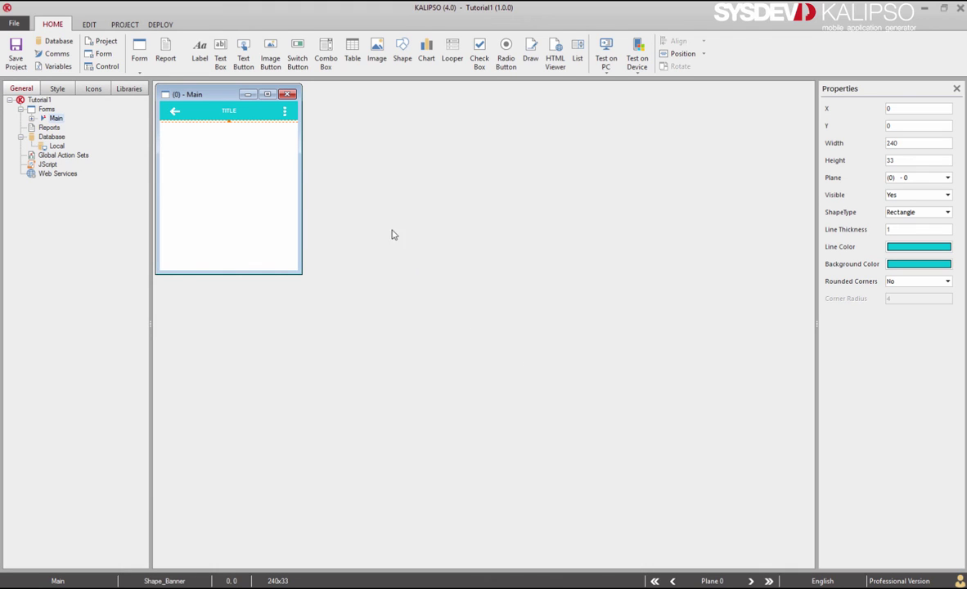
Launch MIS Communicator and save a new TCP/IP connection with the description tcp, keeping port 9000.
left_click(160, 25)
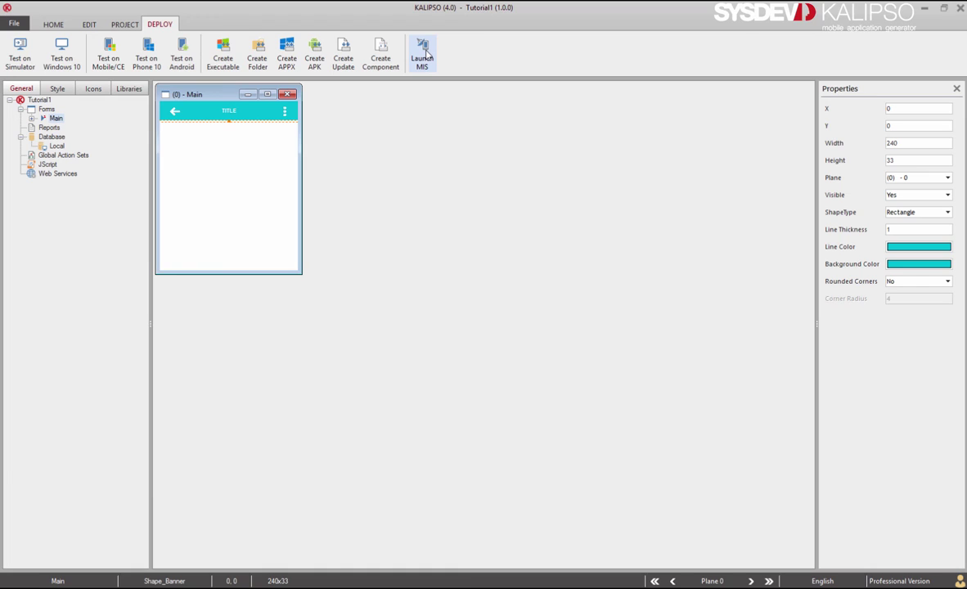
left_click(423, 54)
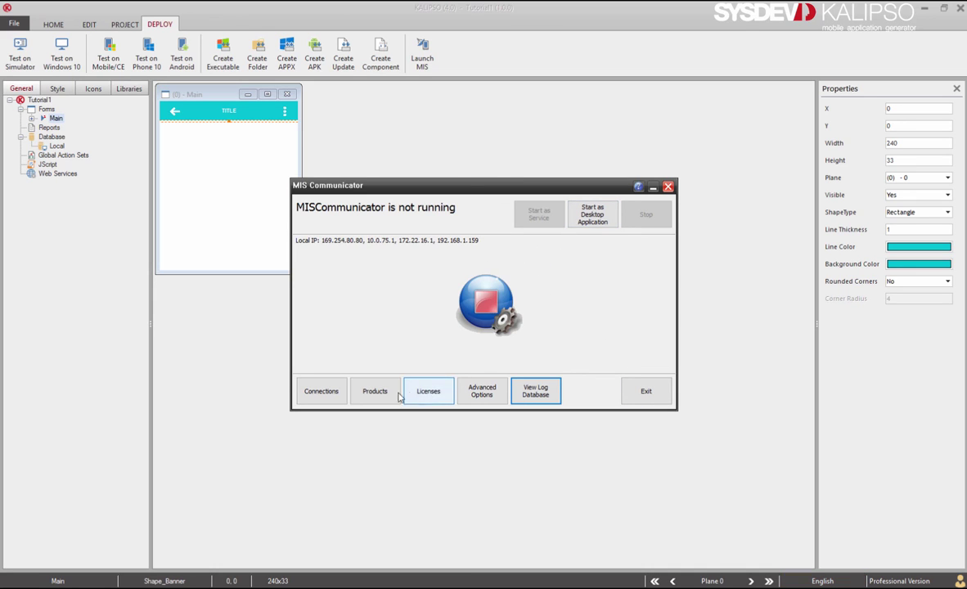
left_click(325, 391)
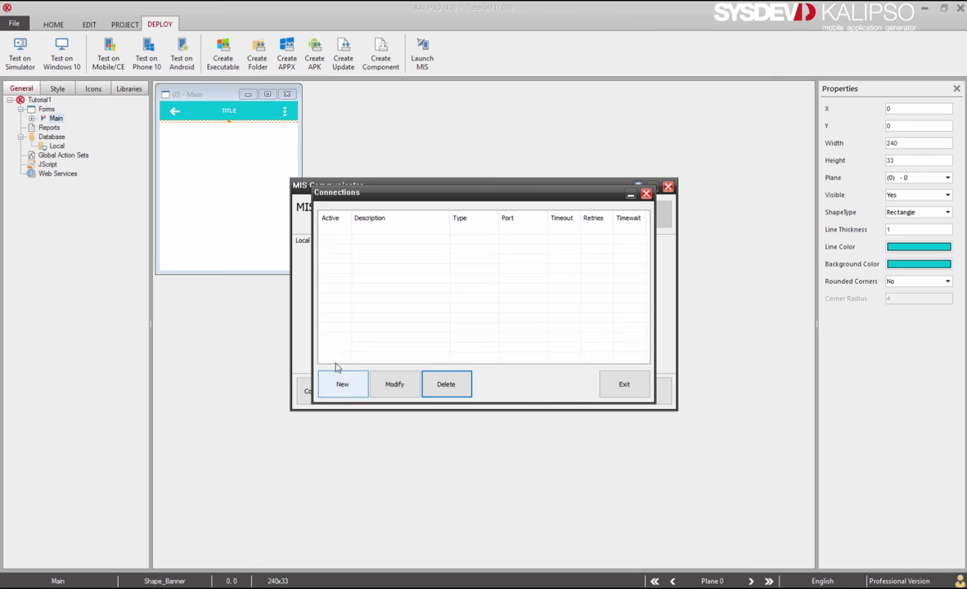
left_click(337, 385)
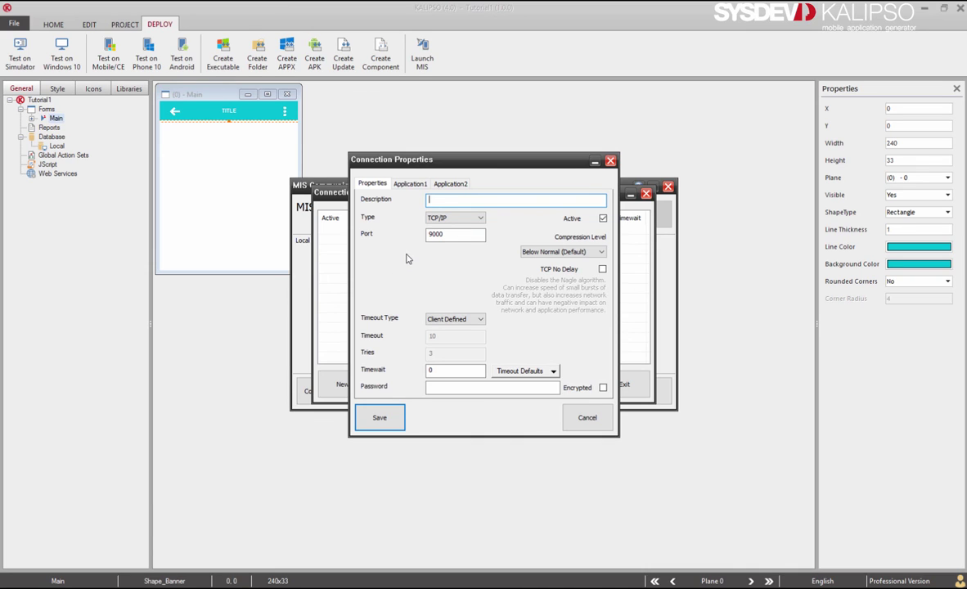
type("tcp")
left_click(388, 419)
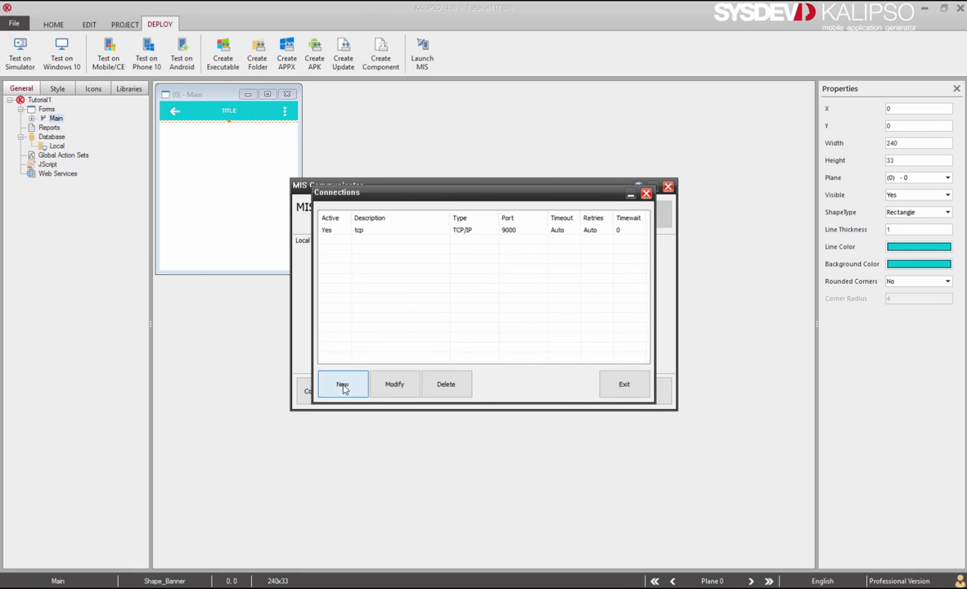
Add a second MIS connection described as BluetoothSocket, set its type to Bluetooth, and save it.
left_click(342, 386)
type("Bluetooth")
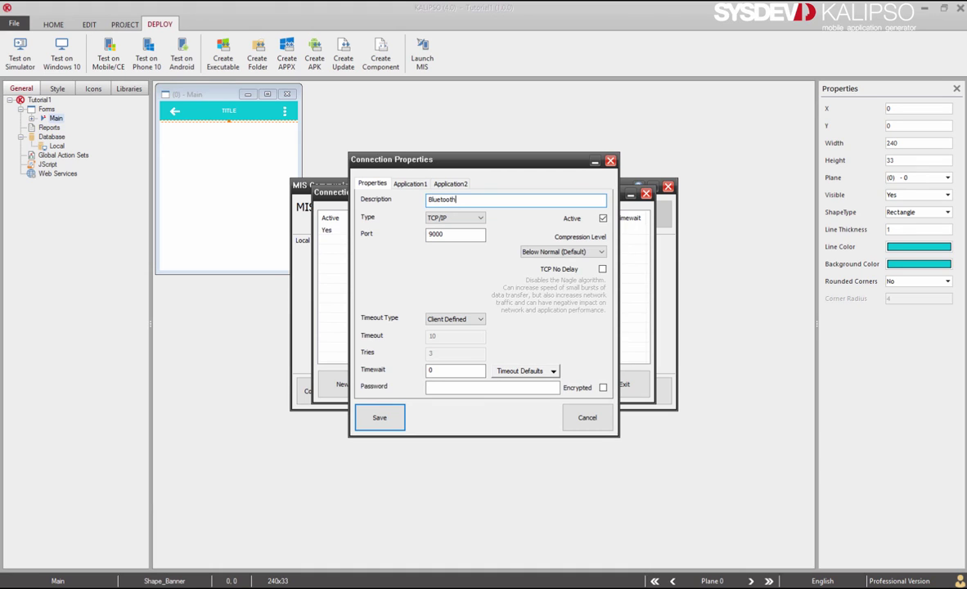
type("Socket")
left_click(455, 217)
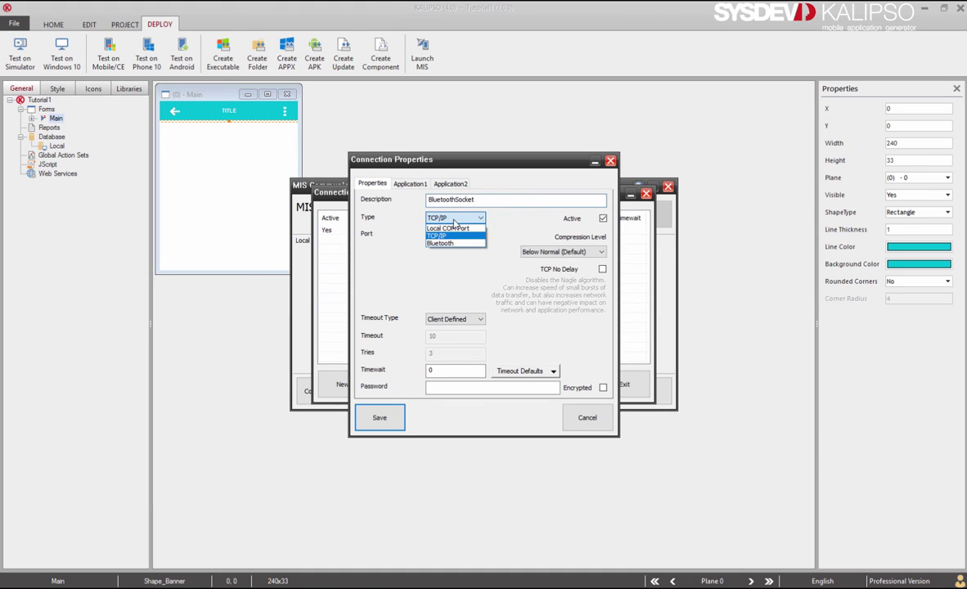
left_click(454, 243)
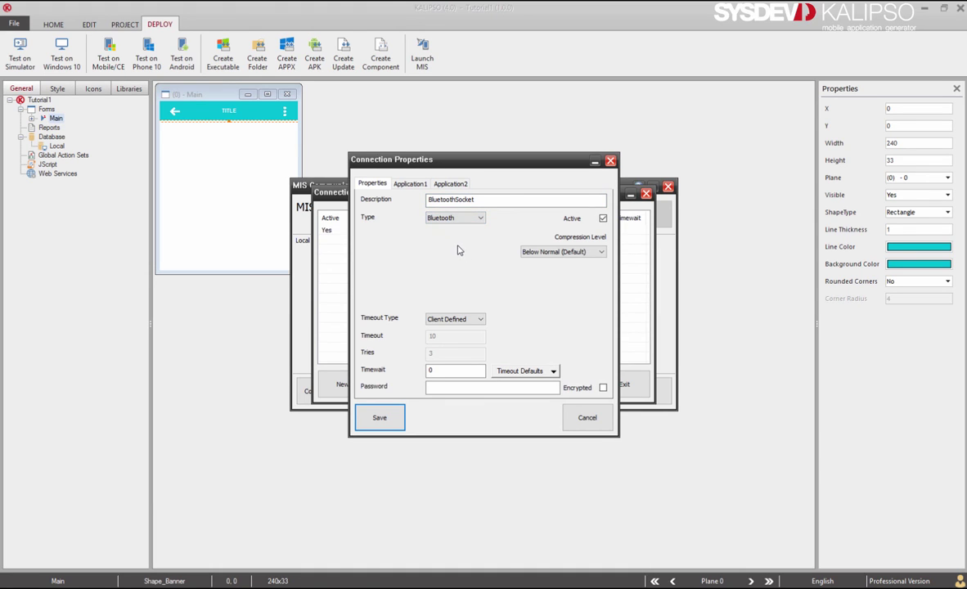
left_click(380, 417)
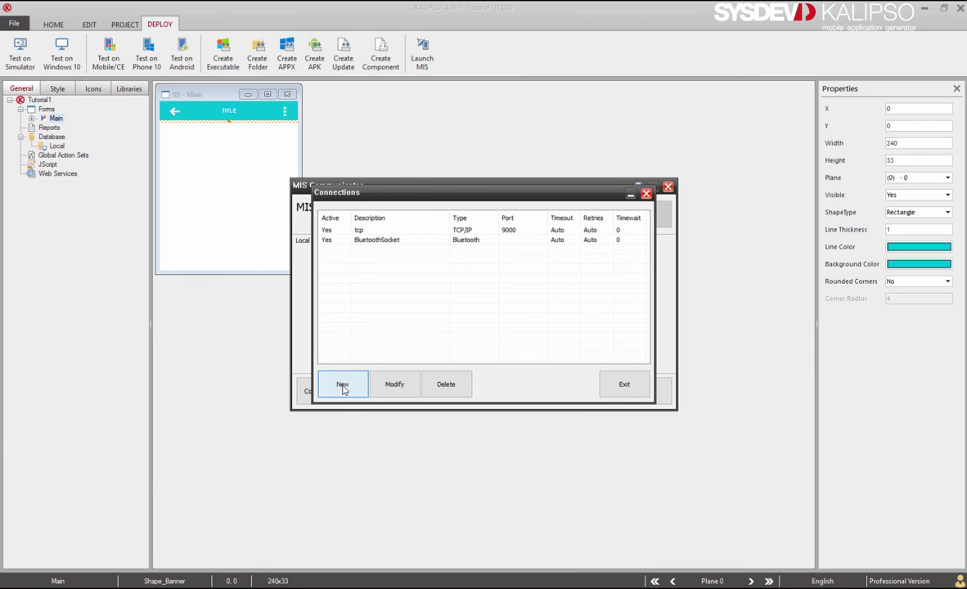
Add an MIS connection named Local with type Local COM Port and port 9, save it, and close MIS Communicator.
left_click(341, 386)
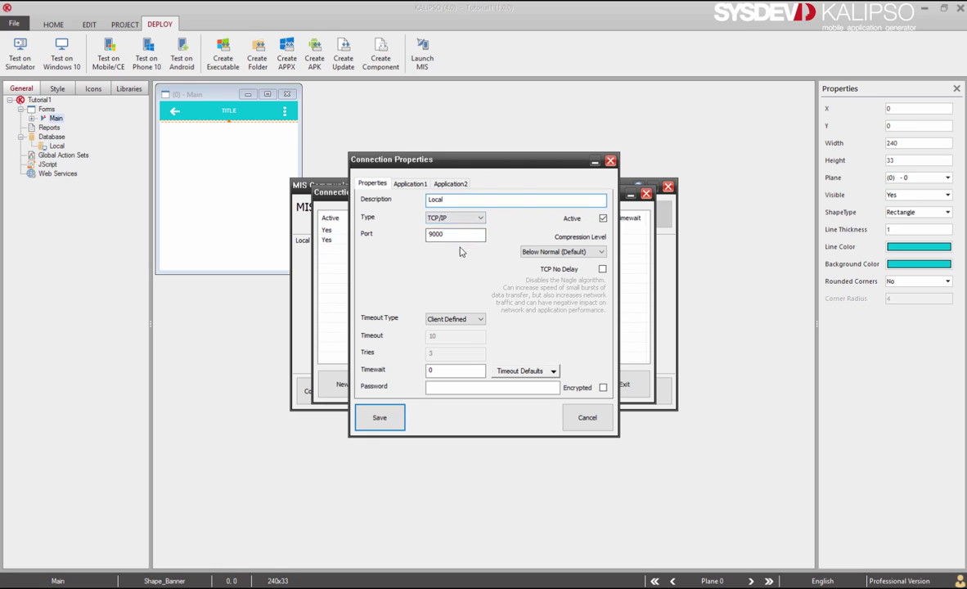
left_click(454, 218)
left_click(448, 228)
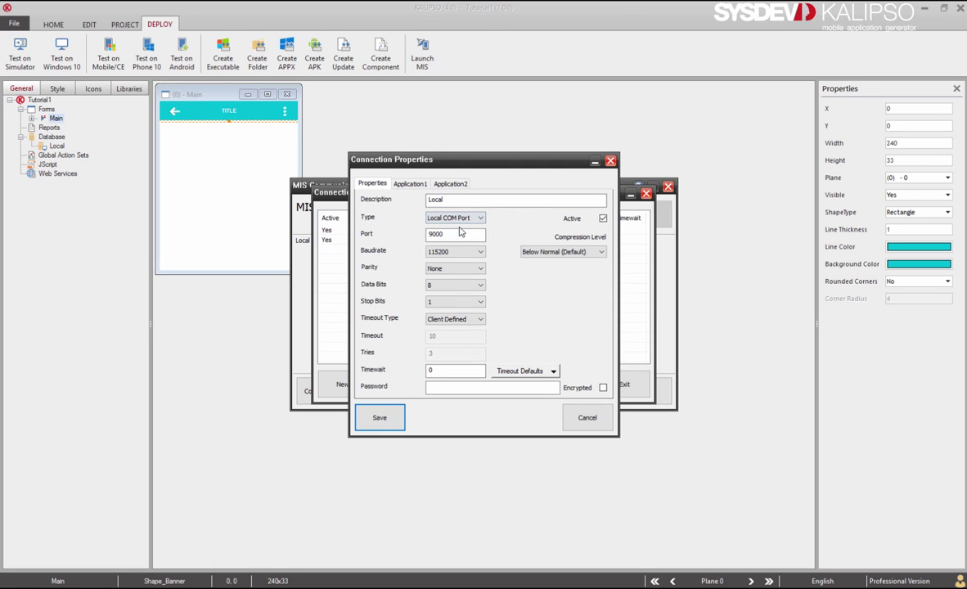
left_click(456, 234)
type("9000")
key("shift+Left")
key("shift+Left")
key("shift+Left")
key("BackSpace")
left_click(379, 417)
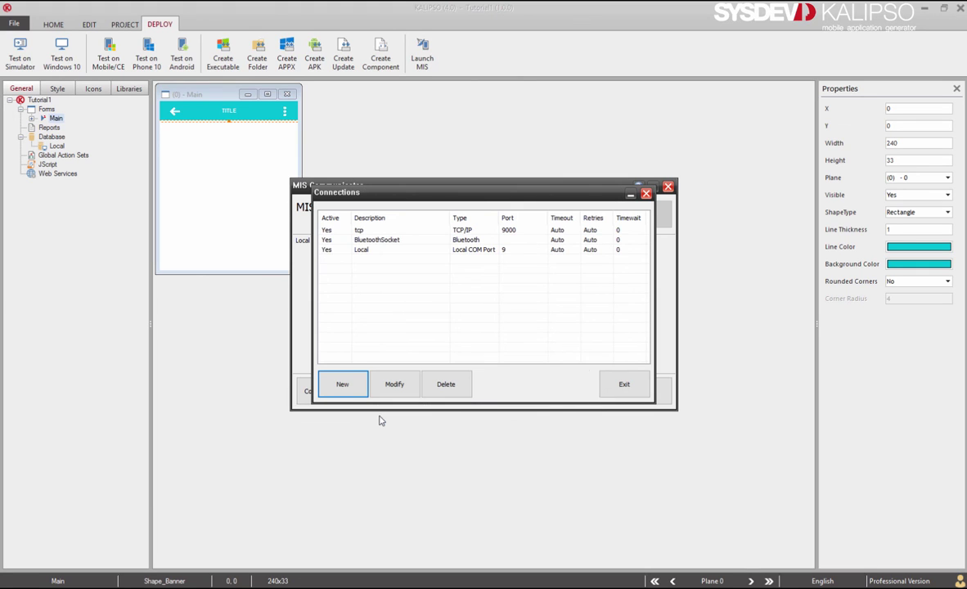
left_click(620, 385)
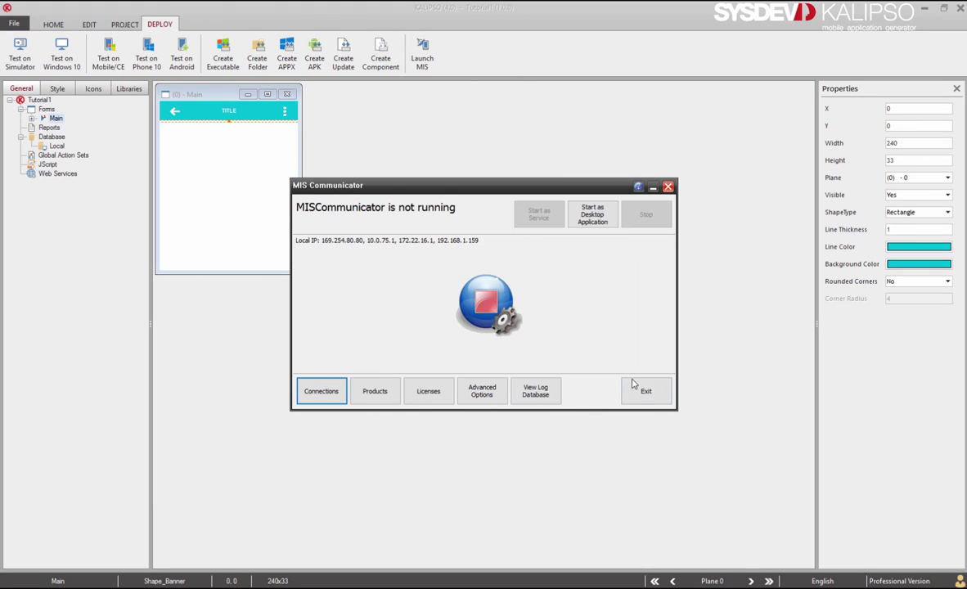
left_click(637, 390)
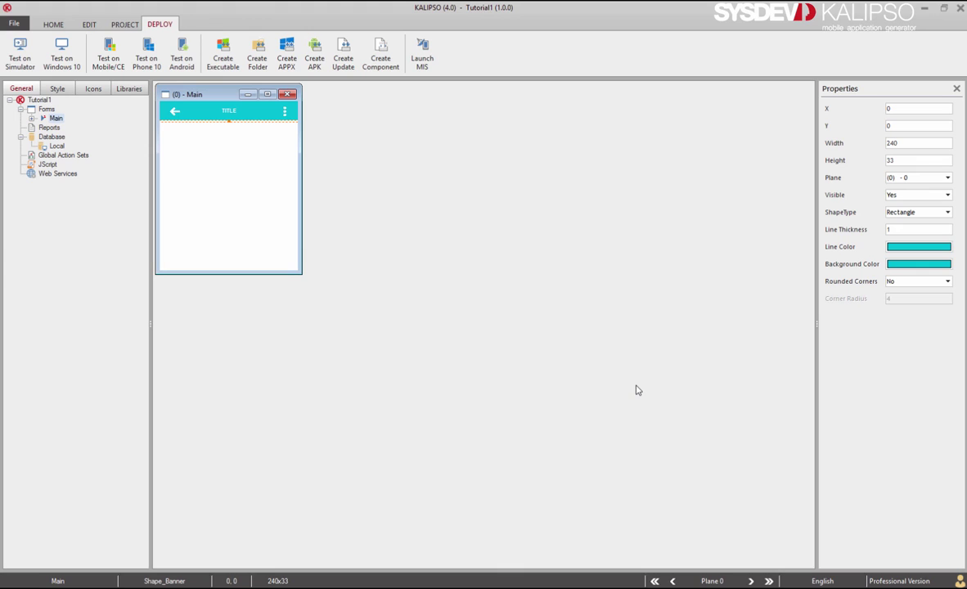